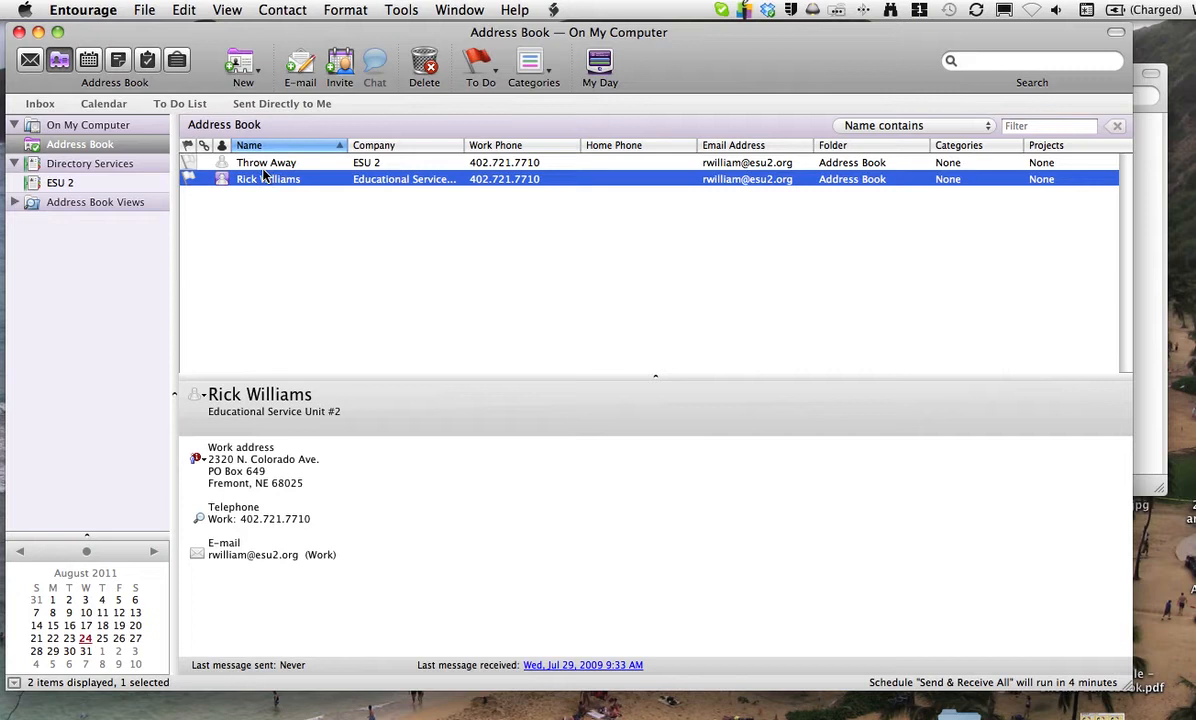
Step: Export the address book contacts as a tab-delimited text list named Contacts Export.txt on the Desktop
click(59, 62)
click(143, 11)
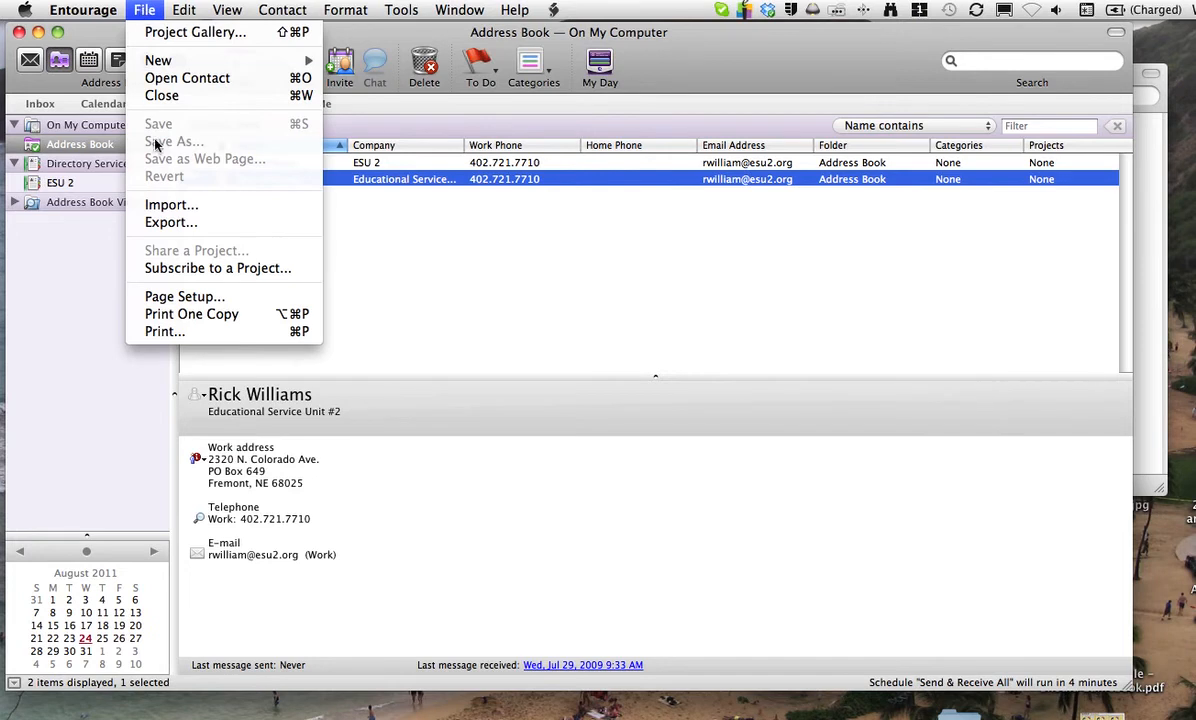
click(171, 224)
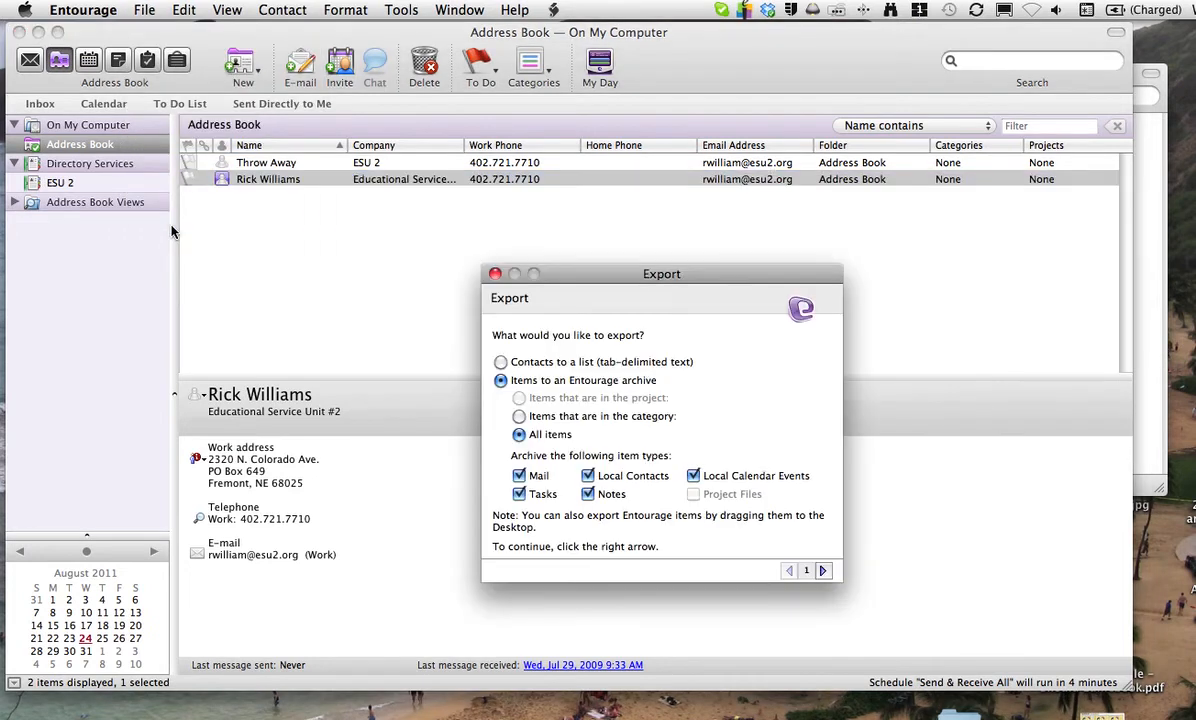
drag(595, 276, 551, 213)
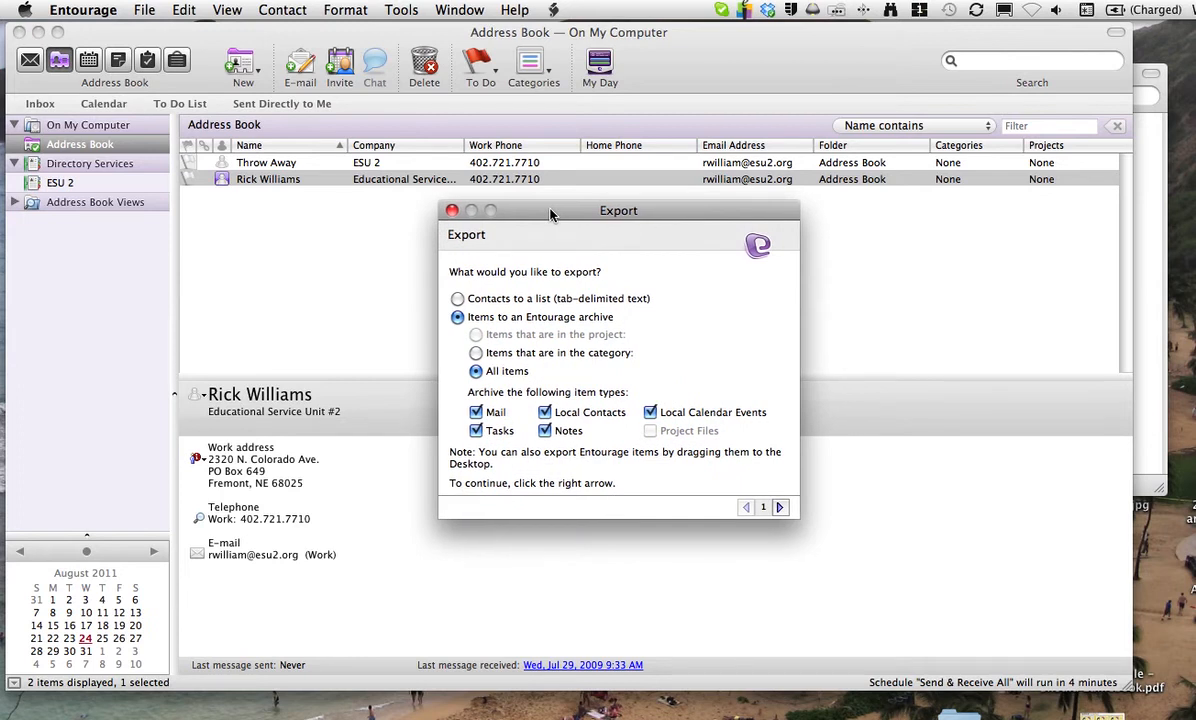
click(457, 299)
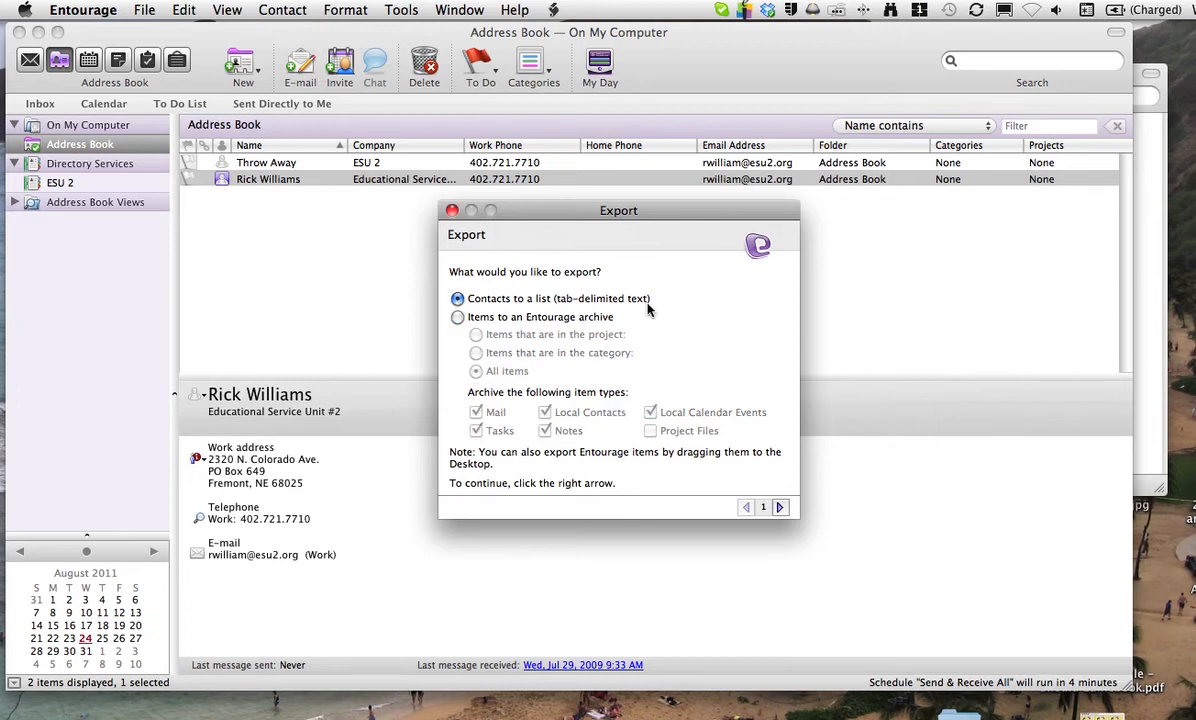
click(781, 508)
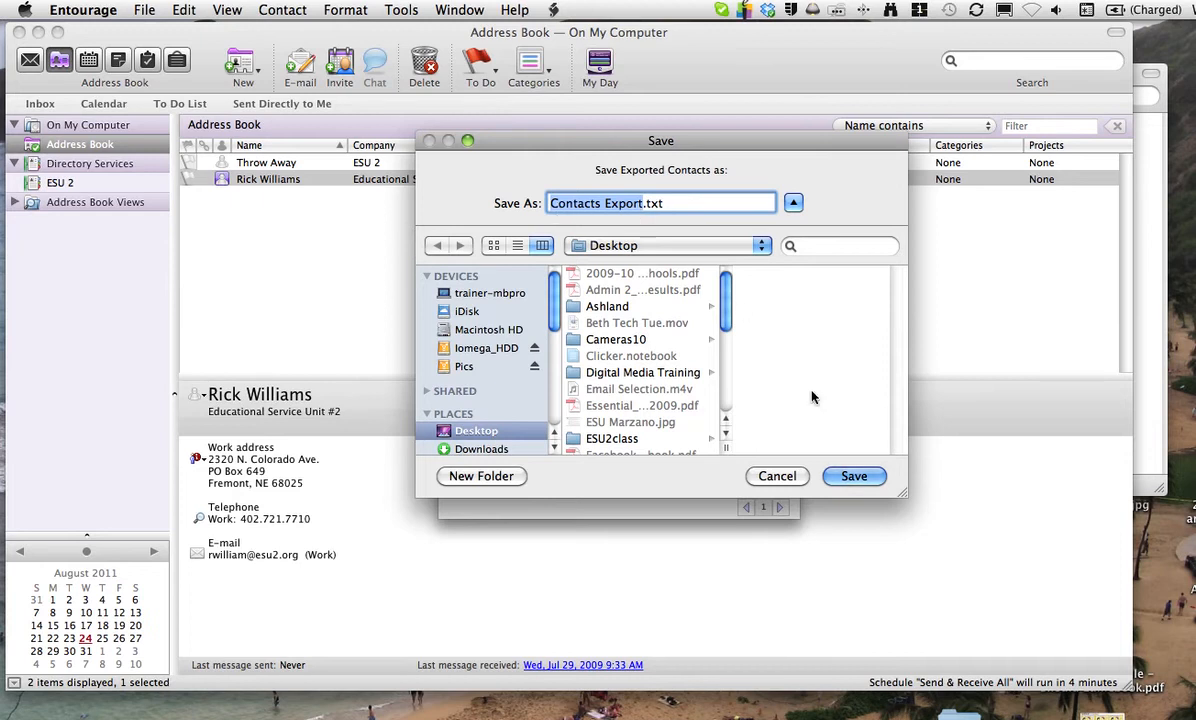
click(853, 477)
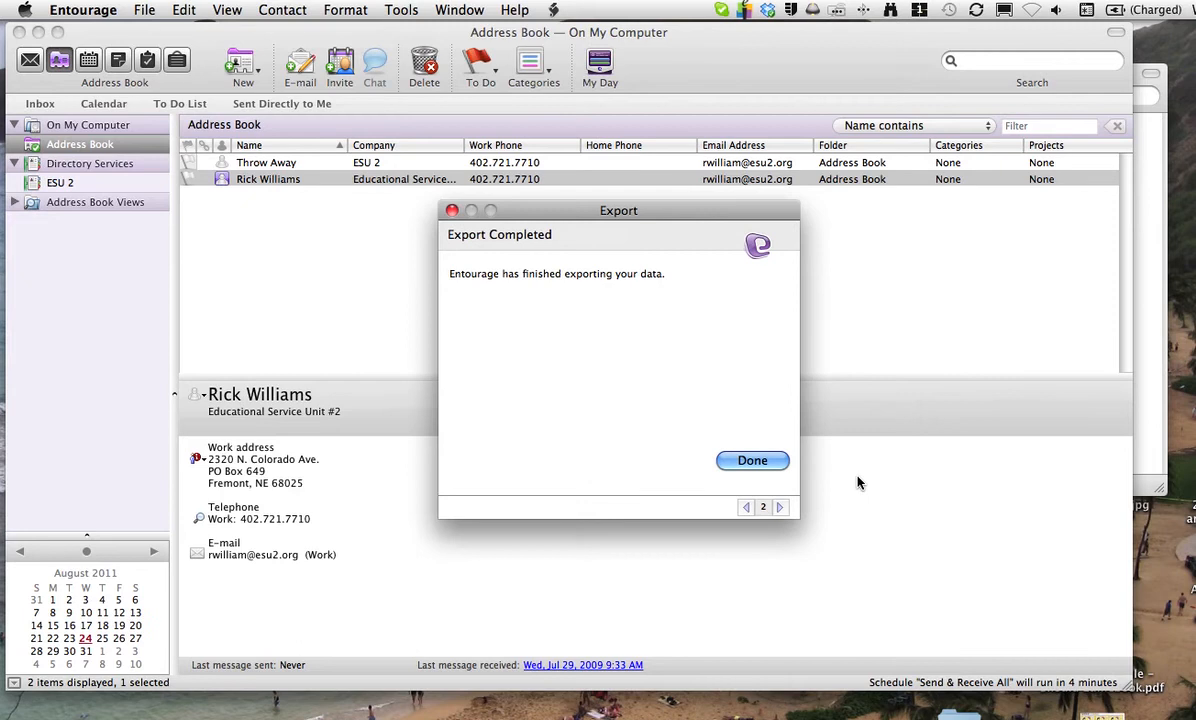
click(754, 462)
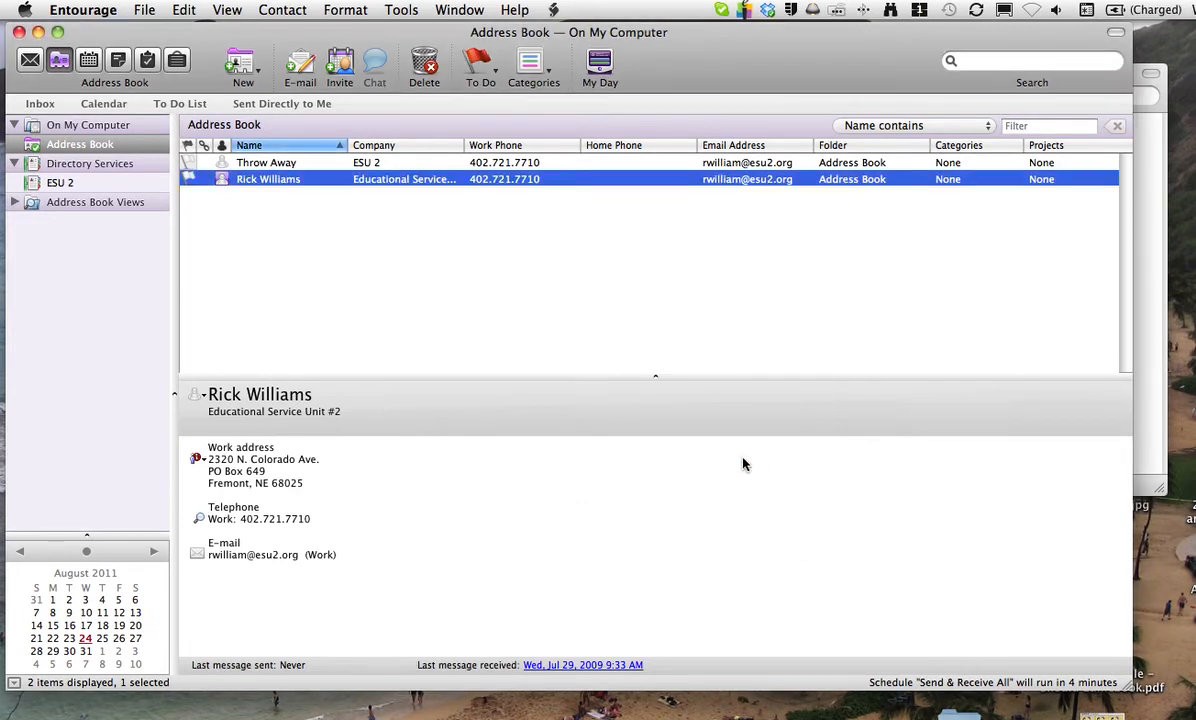
Step: Switch to Excel and open Contacts Export.txt from the Desktop
key(super+Tab)
key(super+Tab)
key(super+Tab)
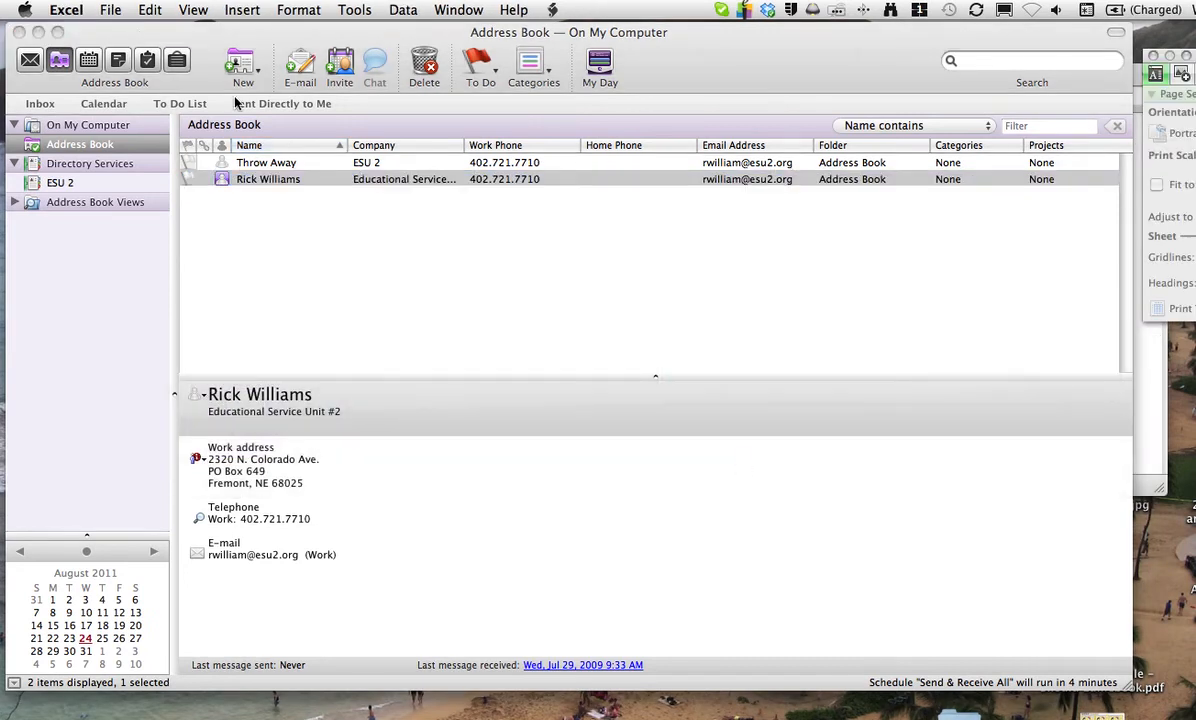
click(110, 9)
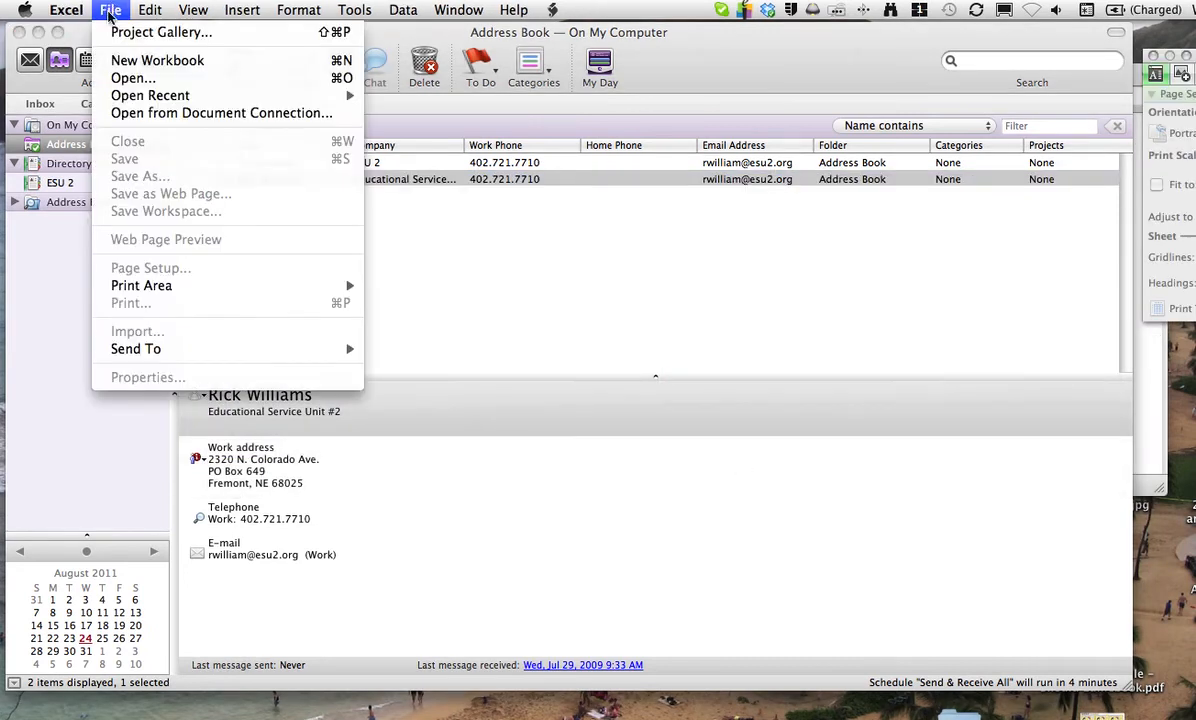
click(117, 80)
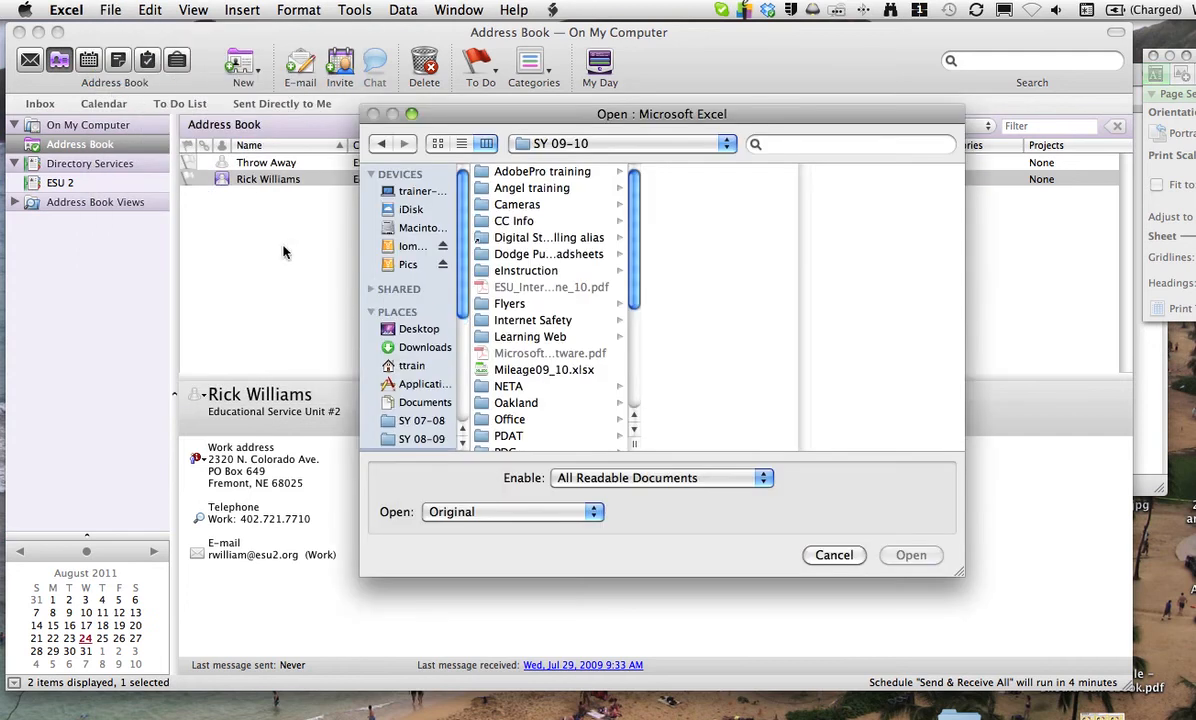
click(407, 334)
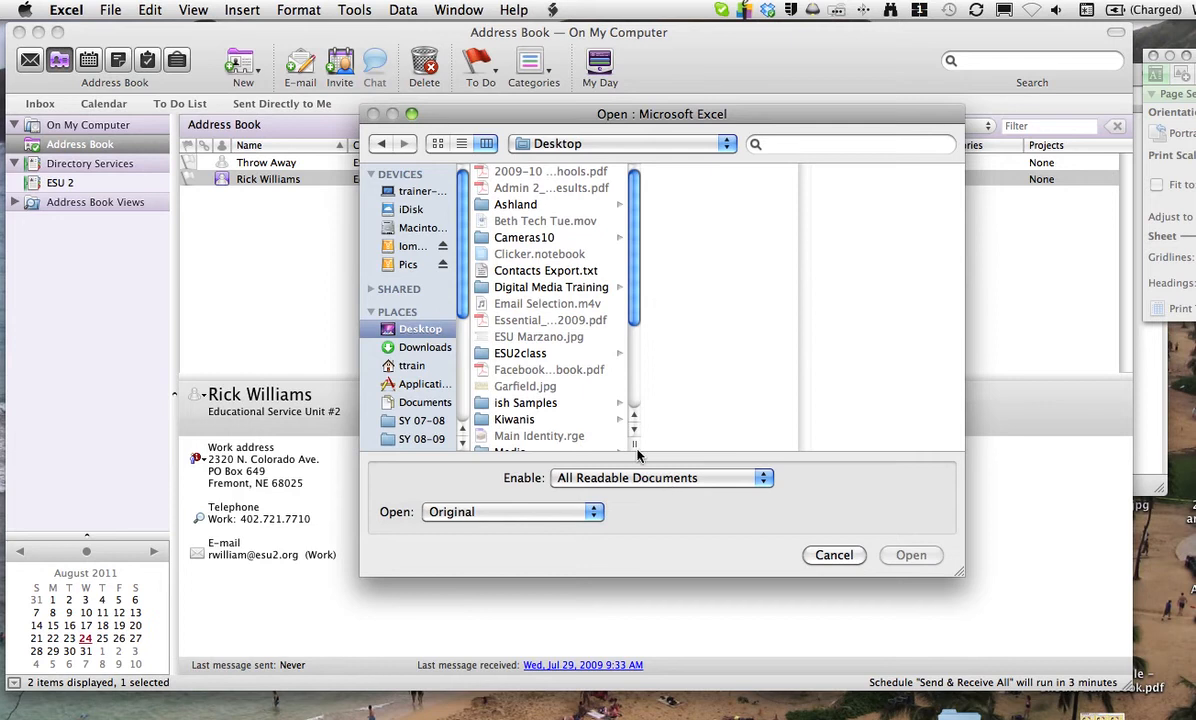
scroll(548, 376, down, 1)
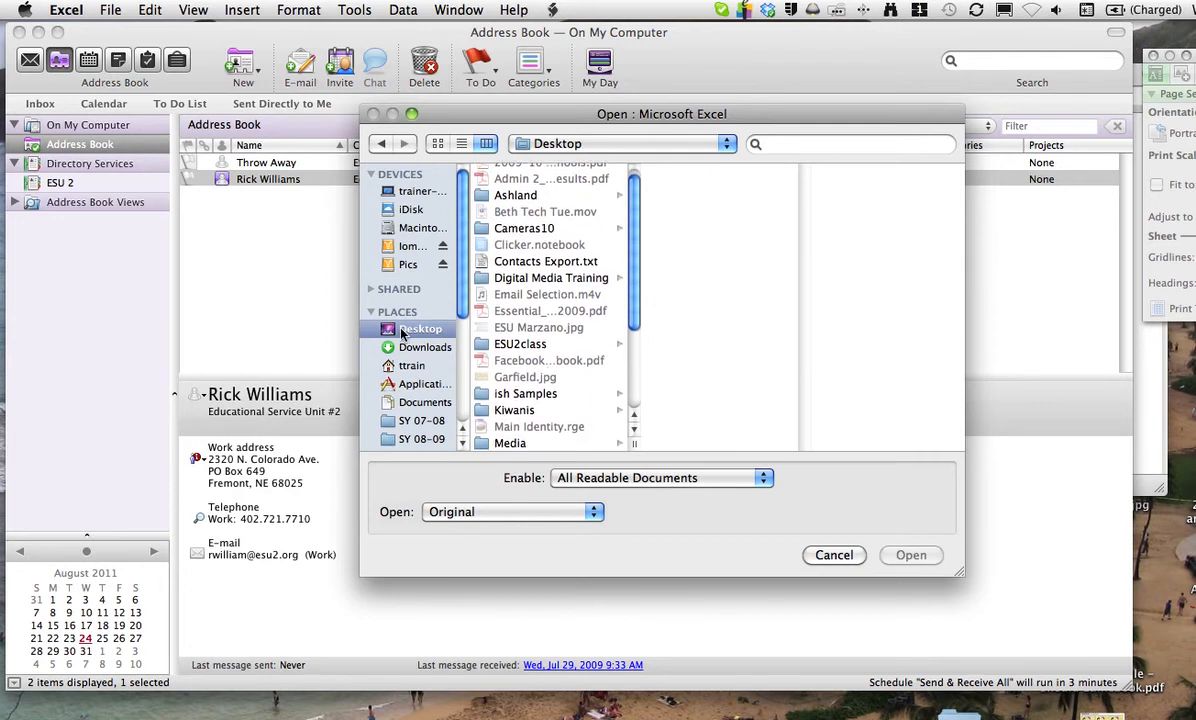
scroll(555, 361, down, 5)
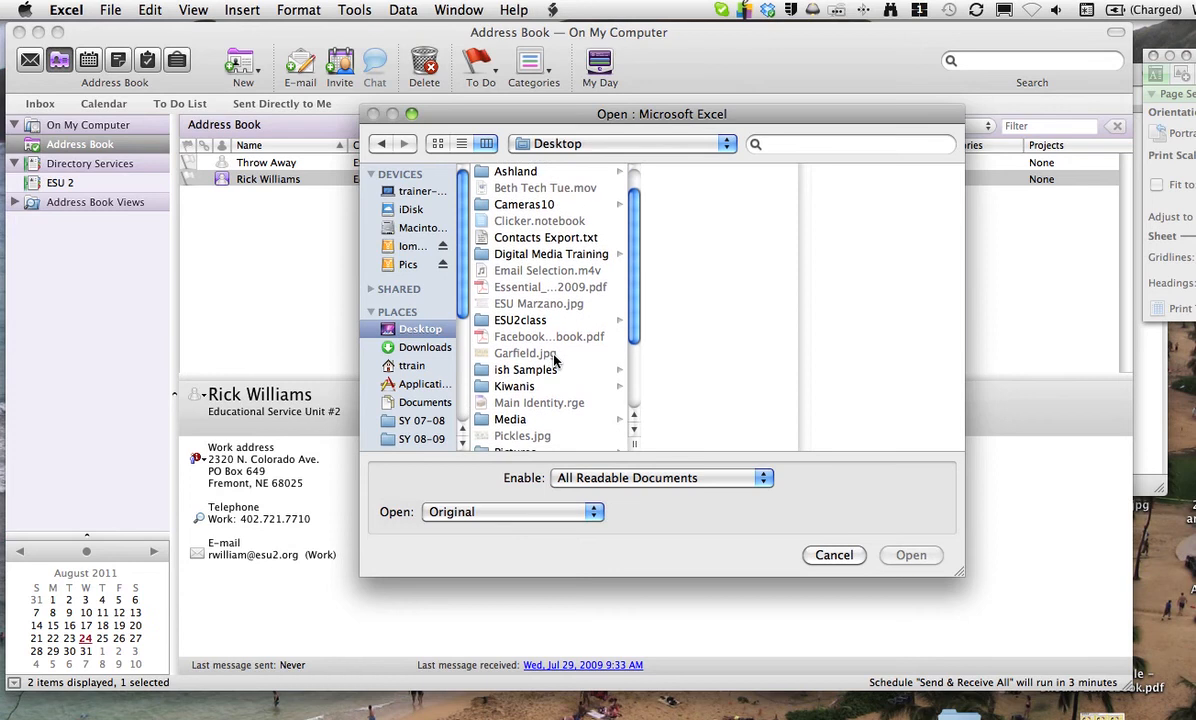
scroll(555, 361, down, 3)
scroll(555, 362, up, 8)
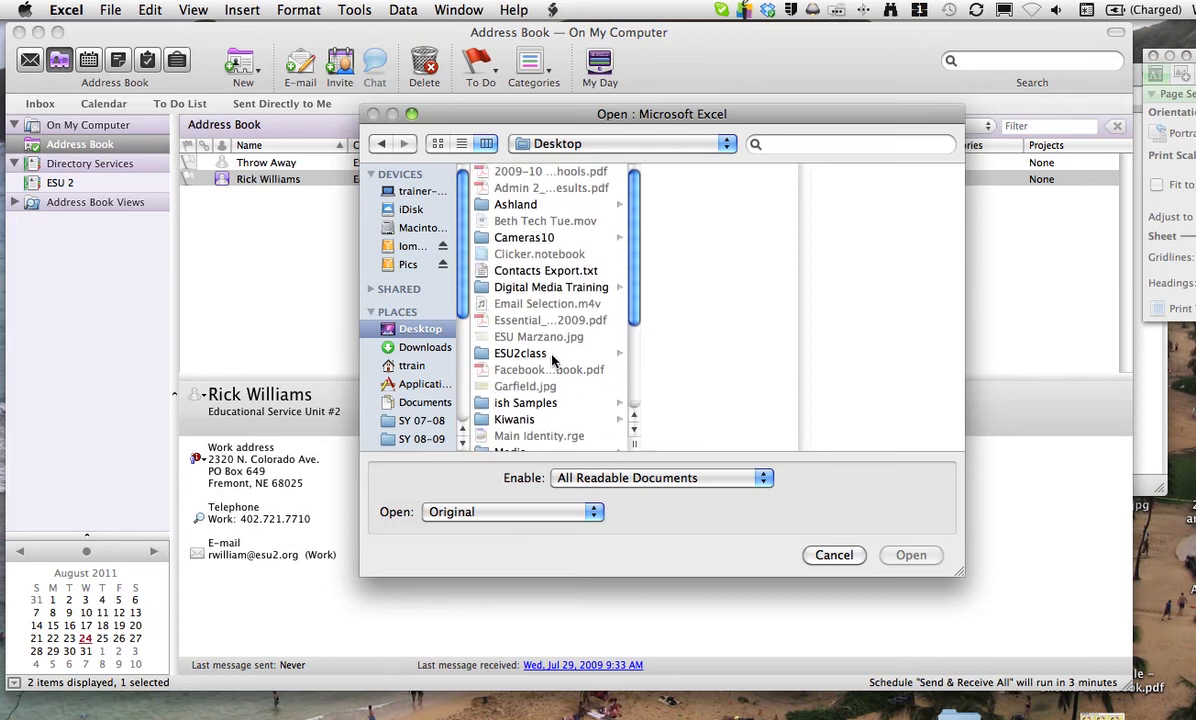
click(520, 271)
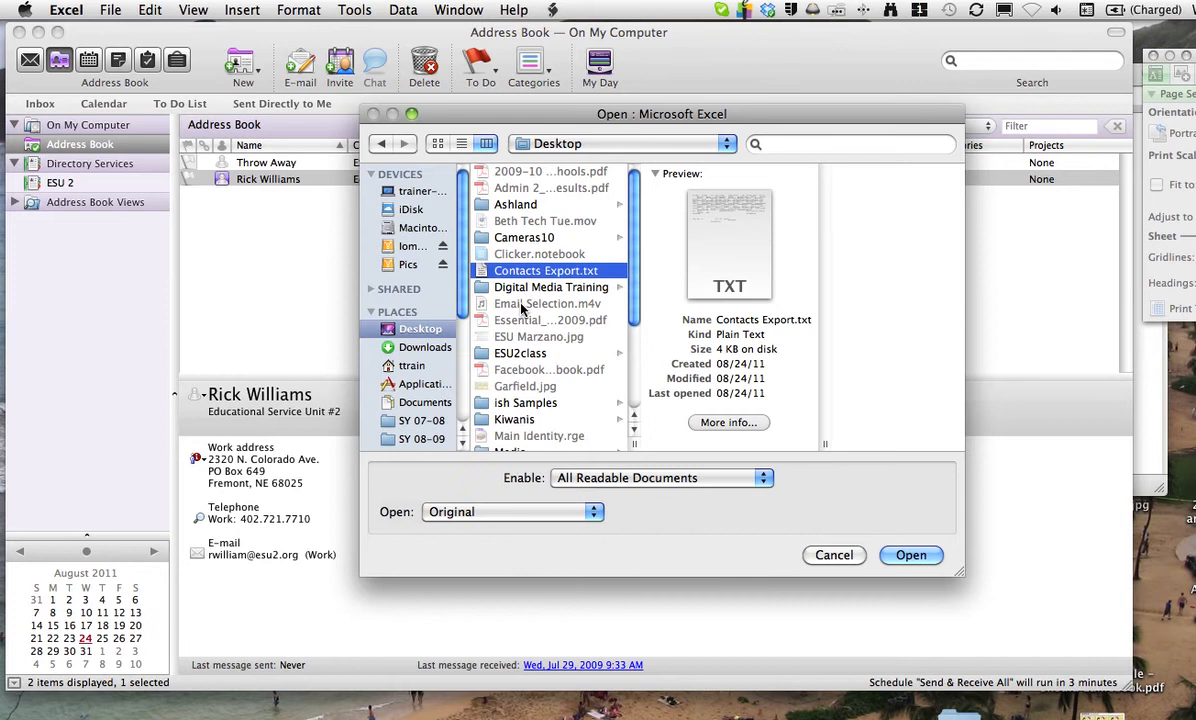
click(909, 556)
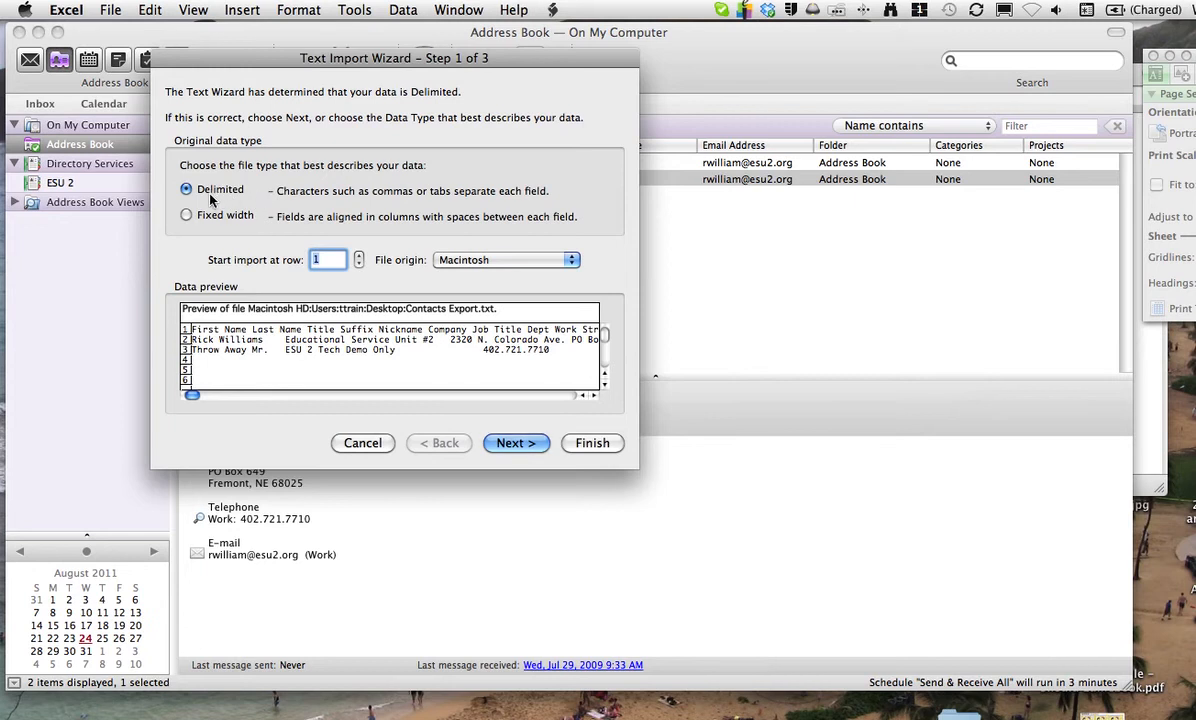
Step: Import the text file as delimited data with Tab as the delimiter and the General column format
click(515, 444)
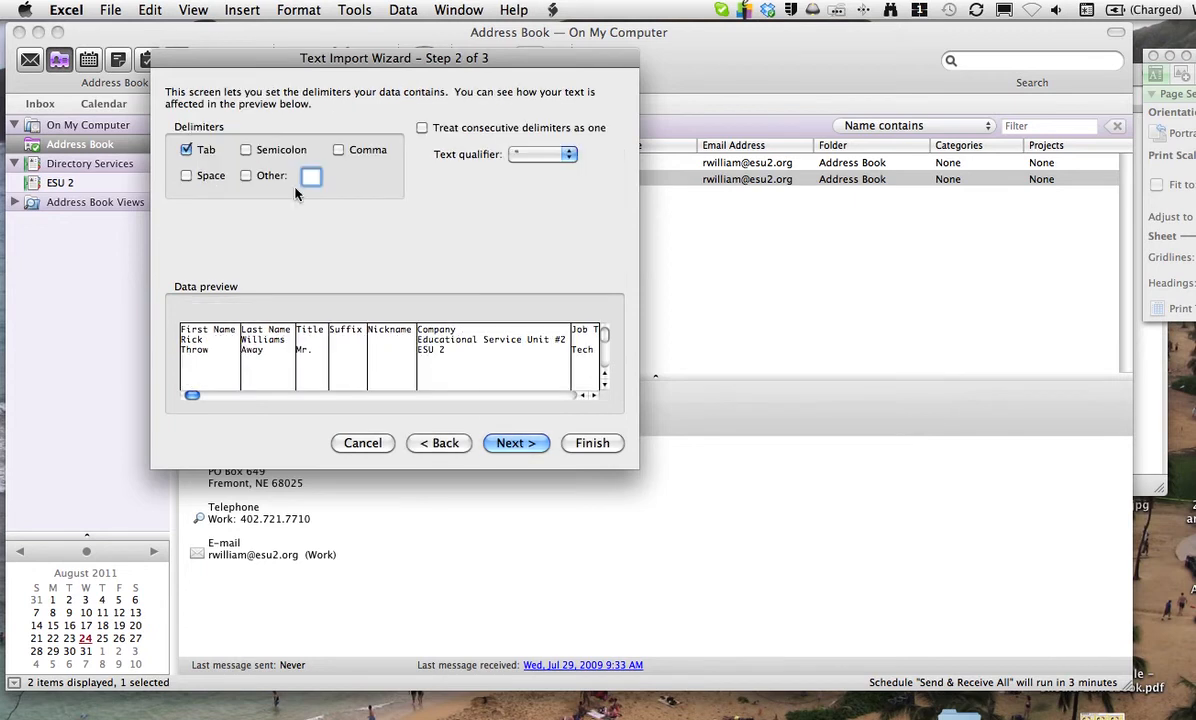
click(512, 446)
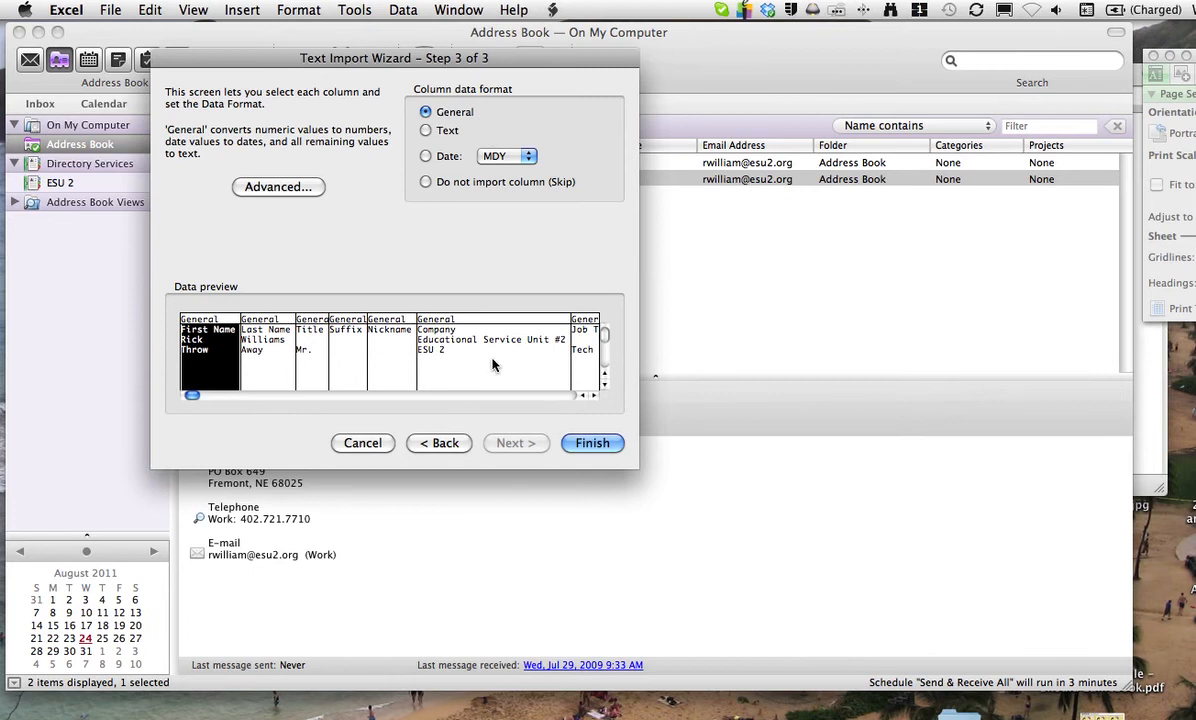
click(593, 443)
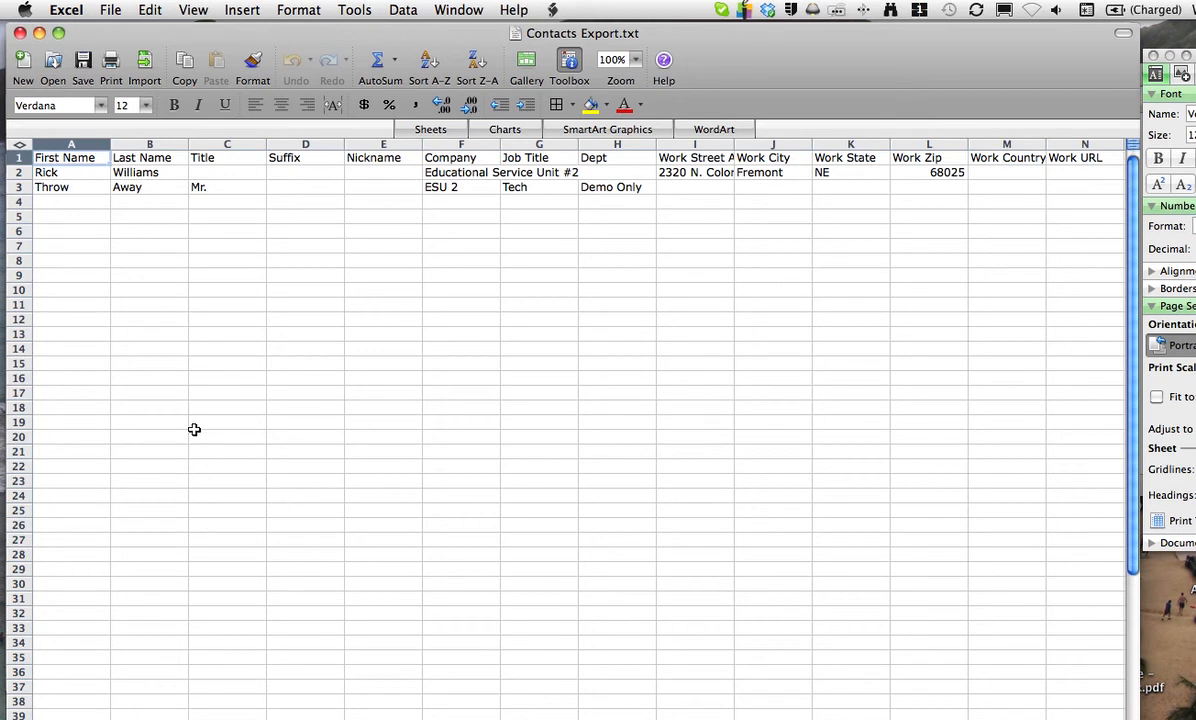
Step: Save the sheet to the Desktop as Contacts Export.csv in Comma Separated Values format and close it without saving further changes
click(111, 8)
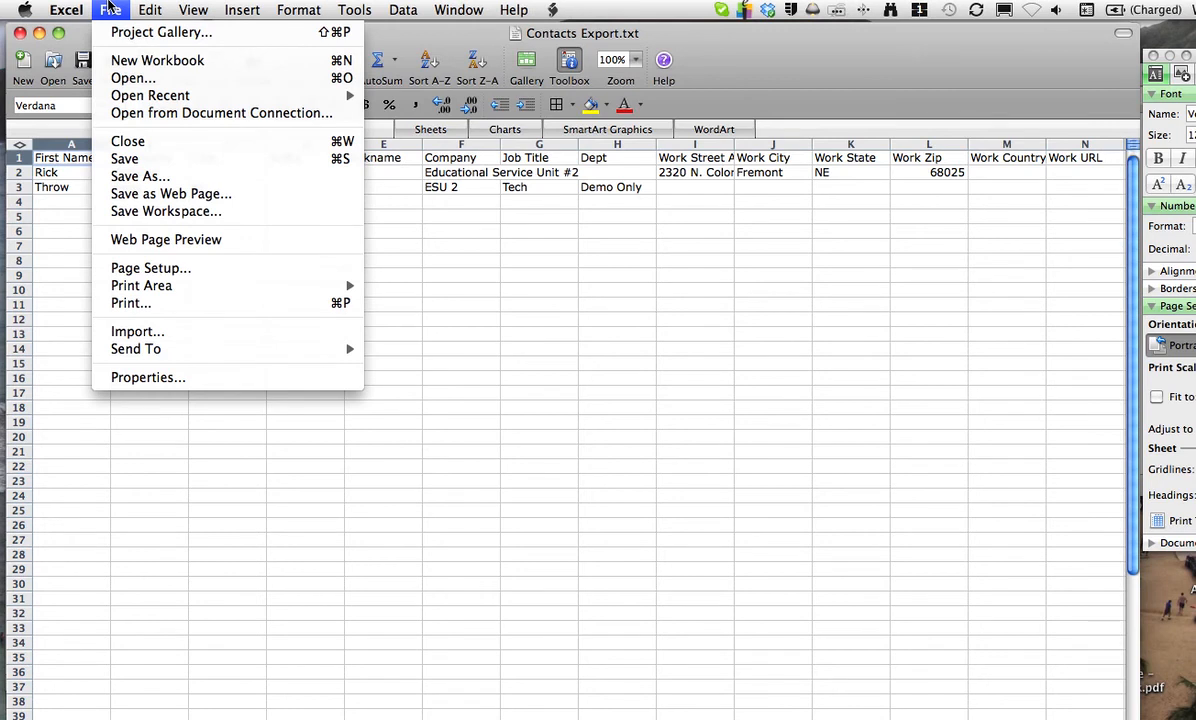
click(124, 178)
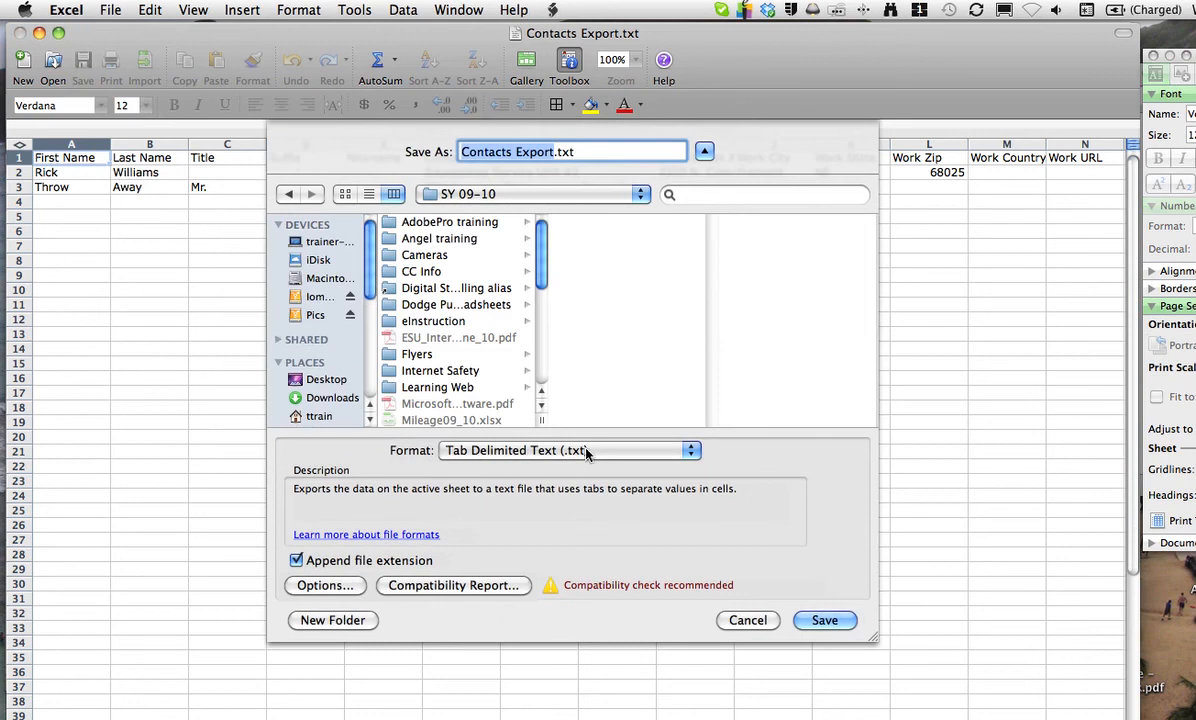
click(688, 451)
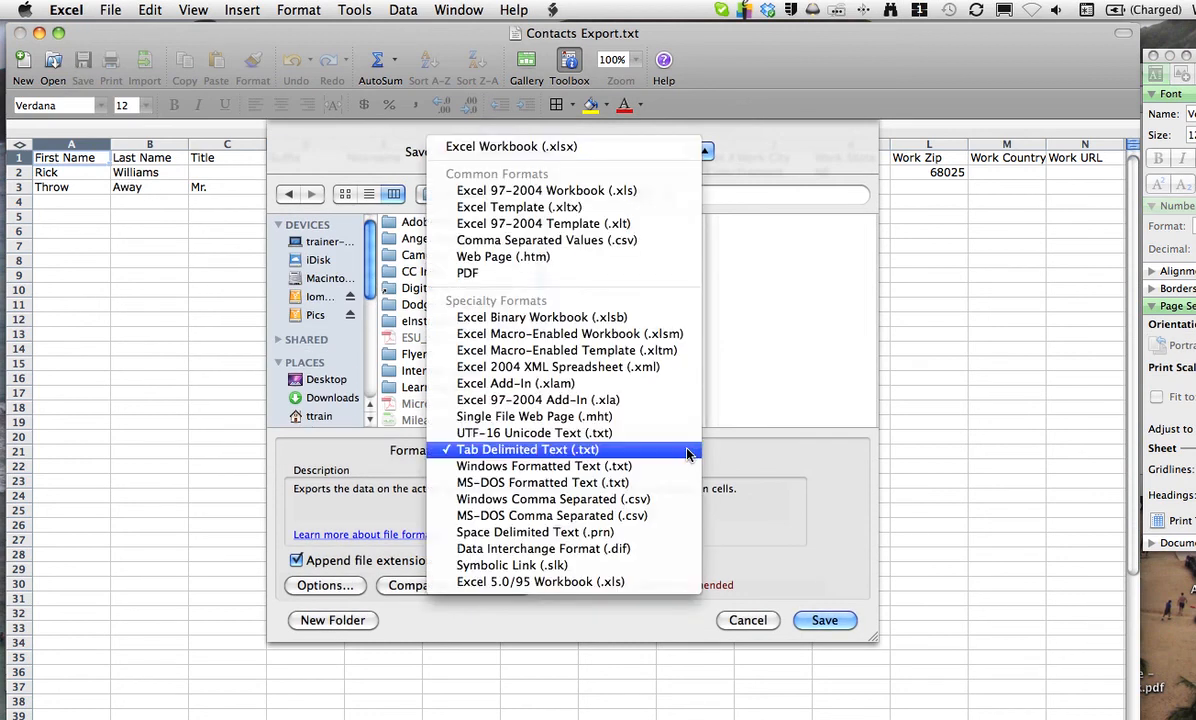
click(596, 243)
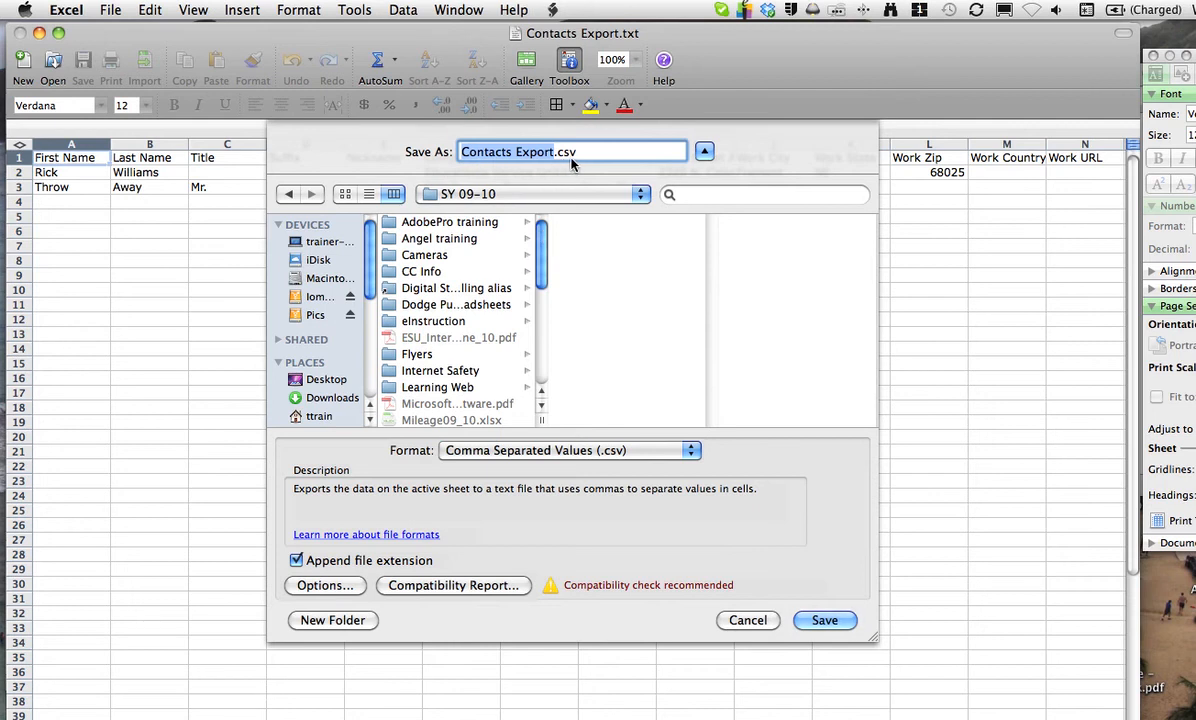
click(330, 380)
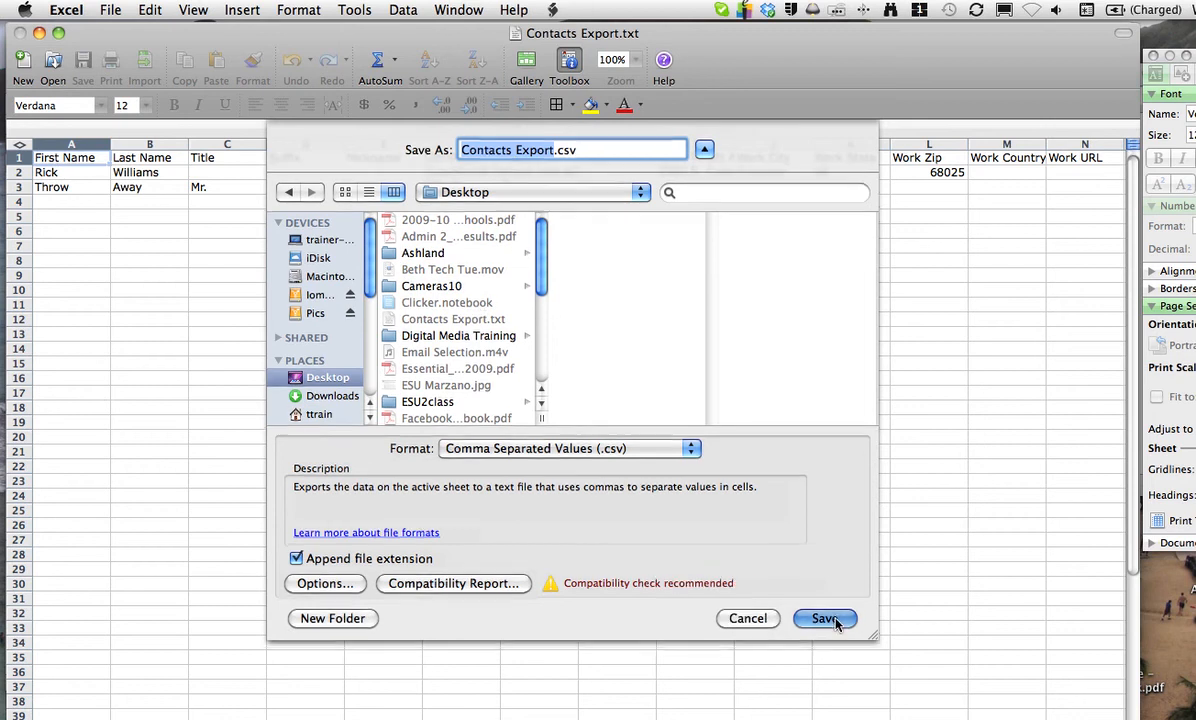
click(844, 627)
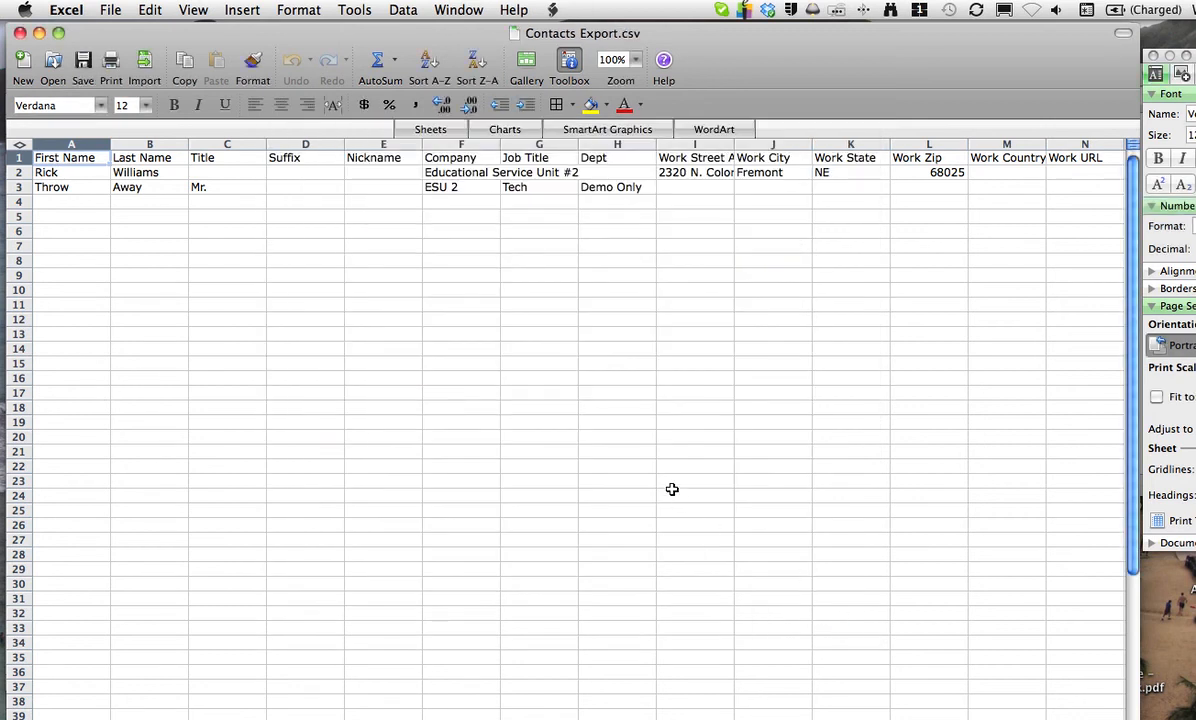
click(19, 33)
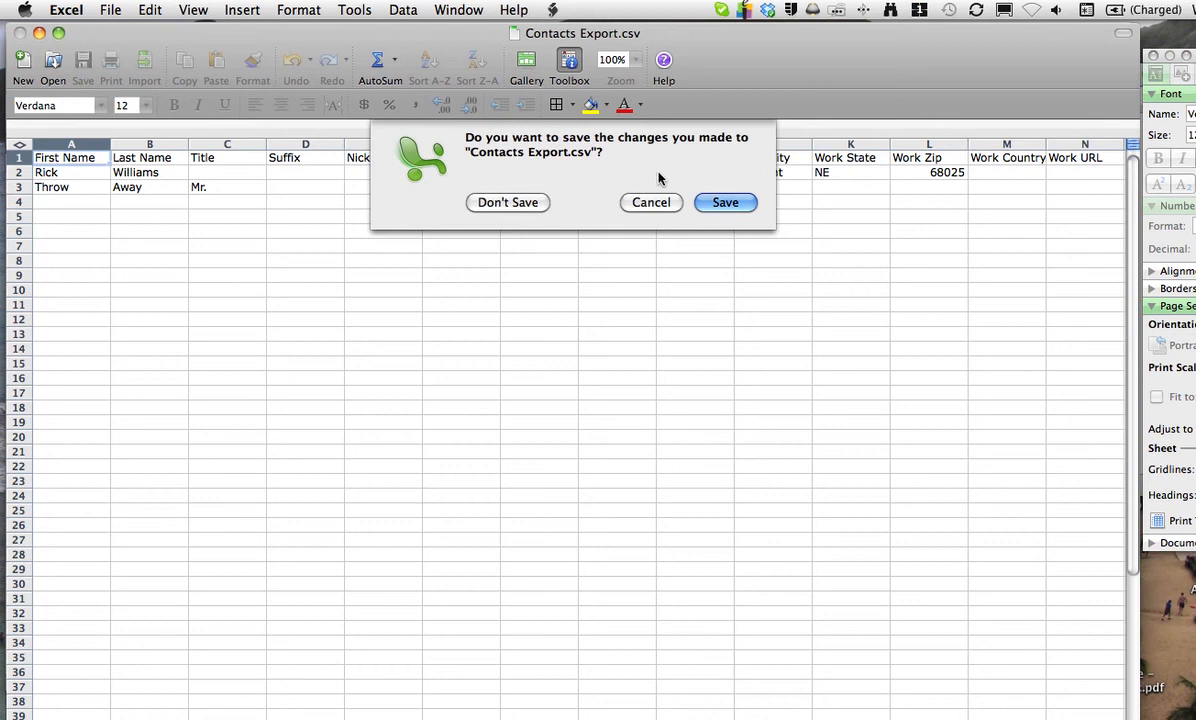
click(507, 202)
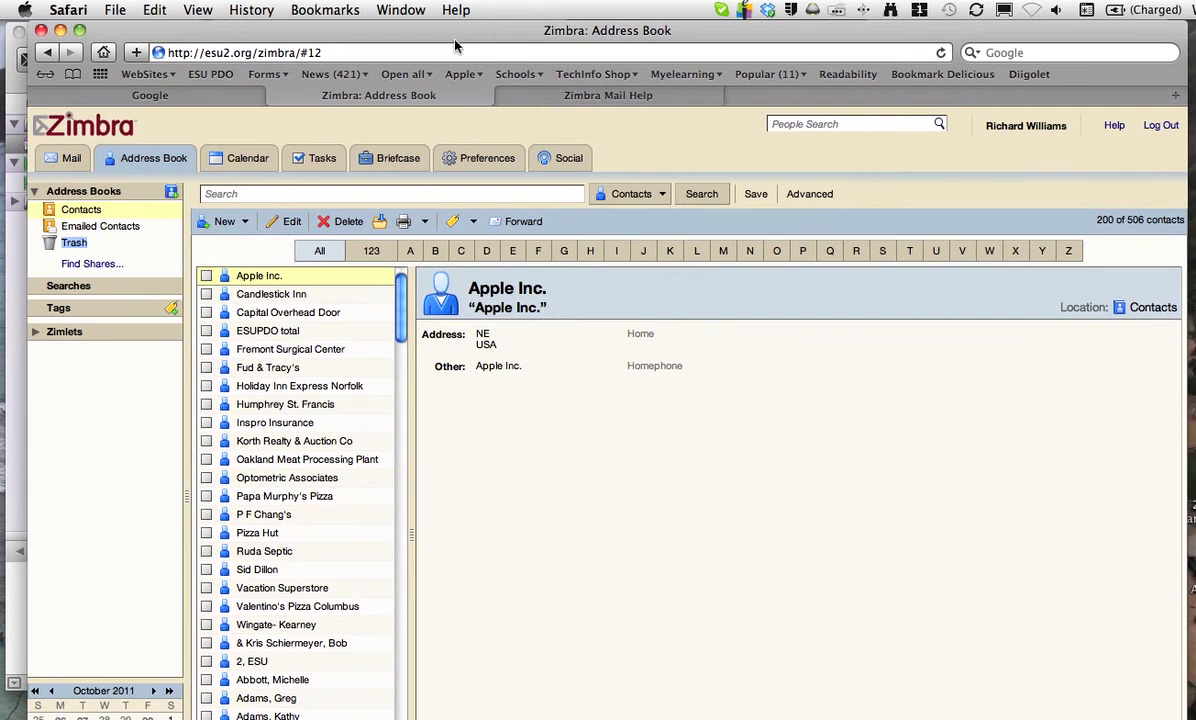
Step: In Zimbra's import preferences, import Contacts Export.csv from the Desktop into Contacts with the type Auto-Detect
click(489, 160)
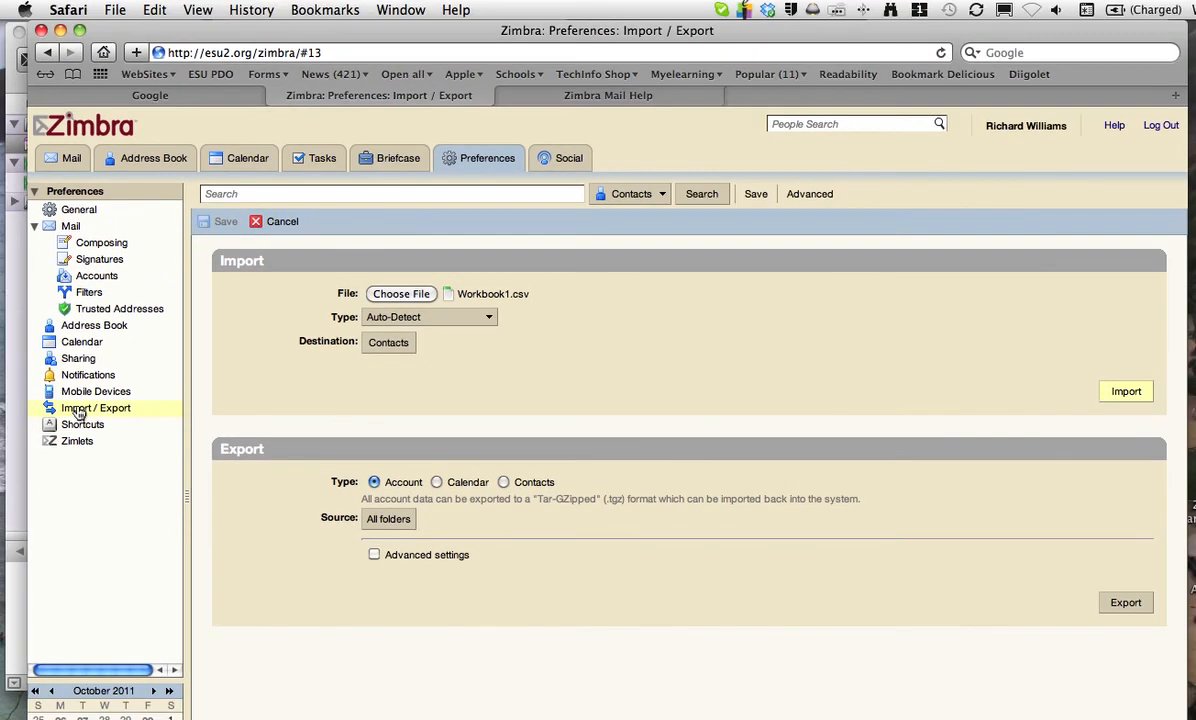
click(402, 294)
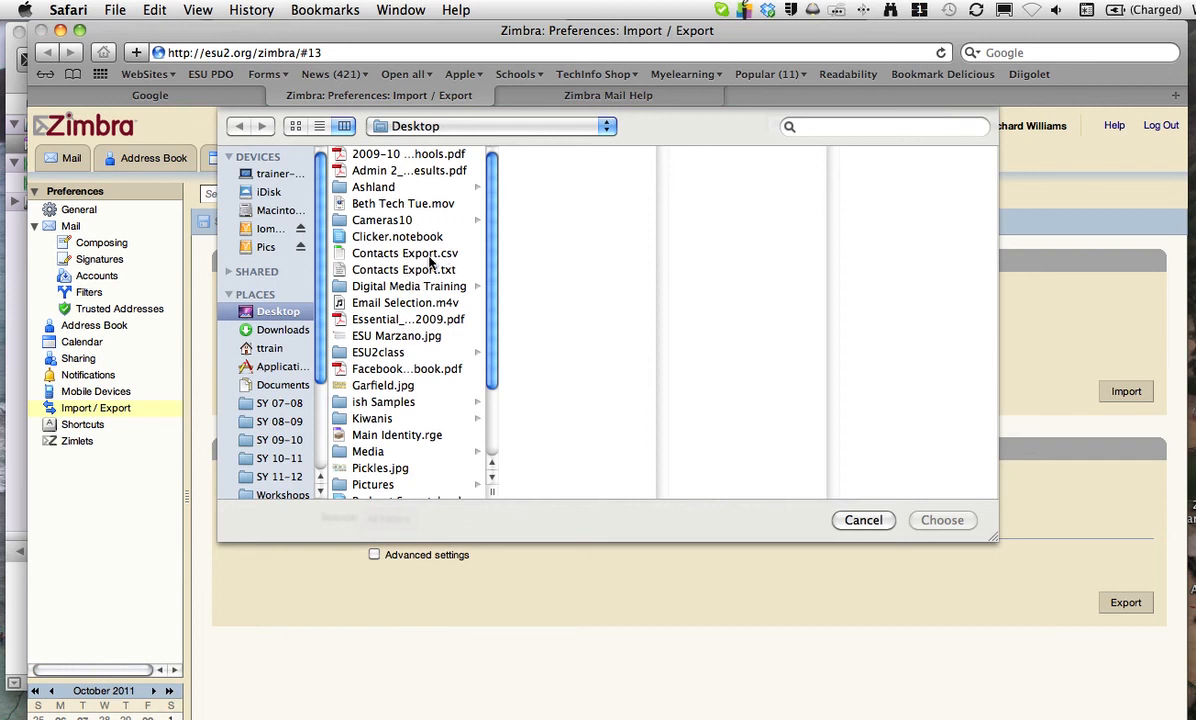
click(448, 259)
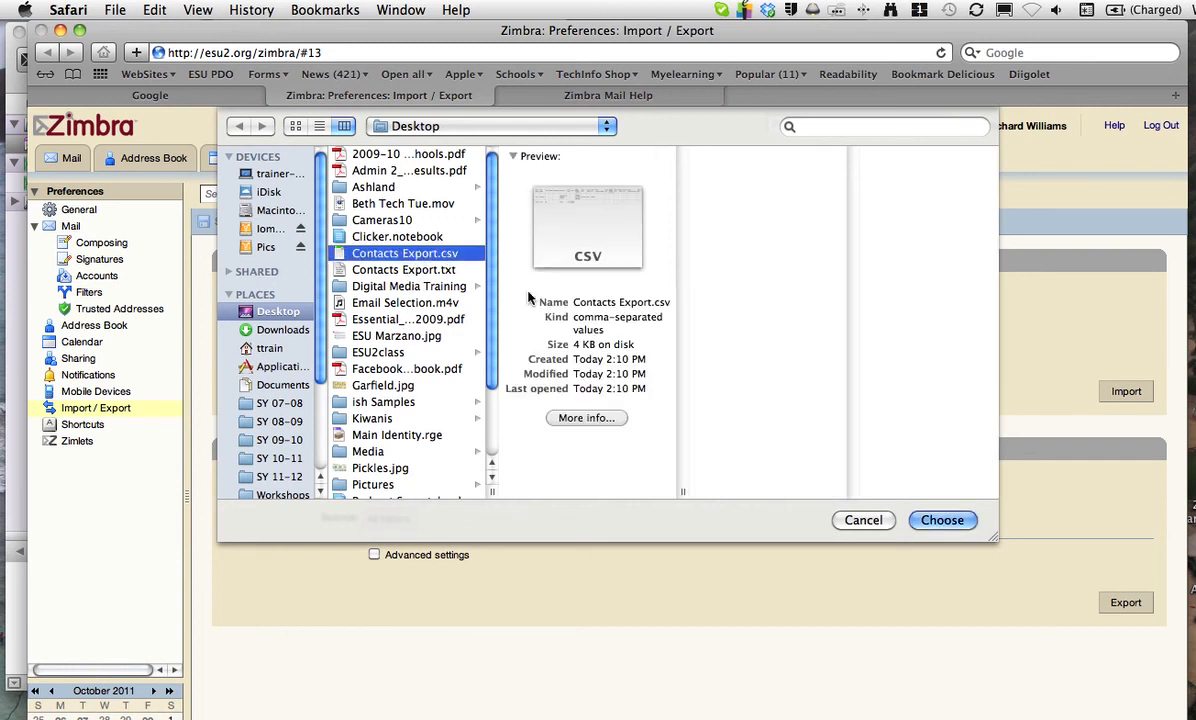
click(950, 522)
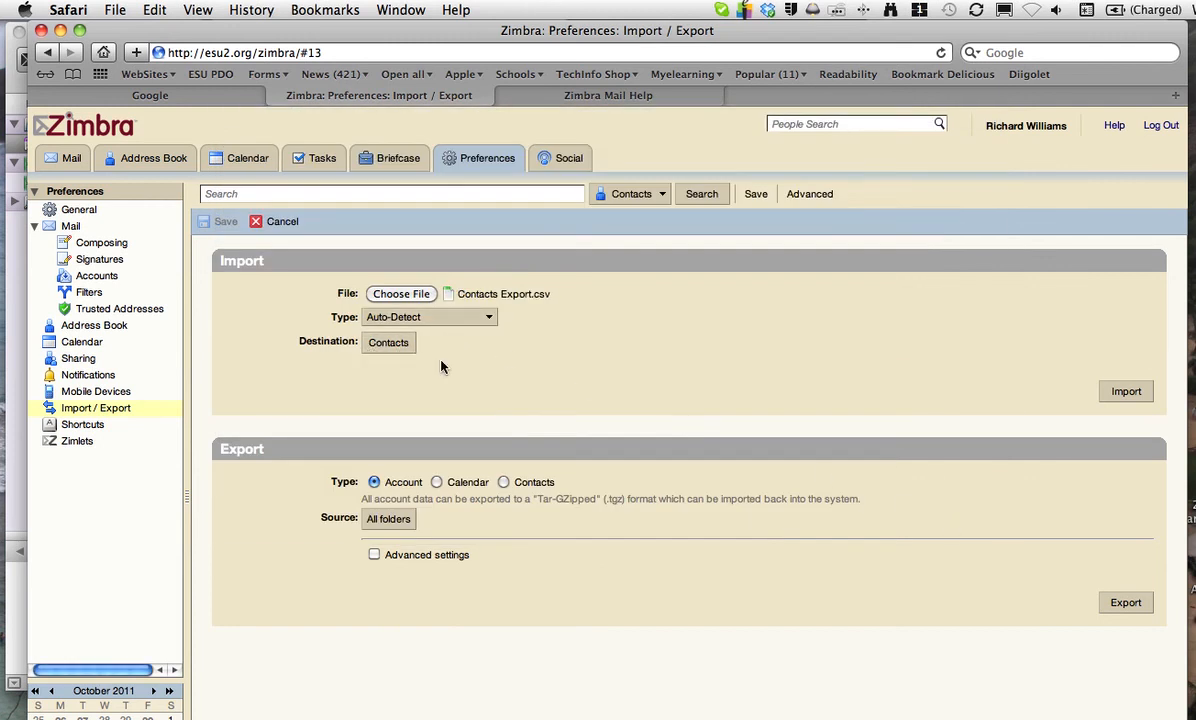
click(1119, 392)
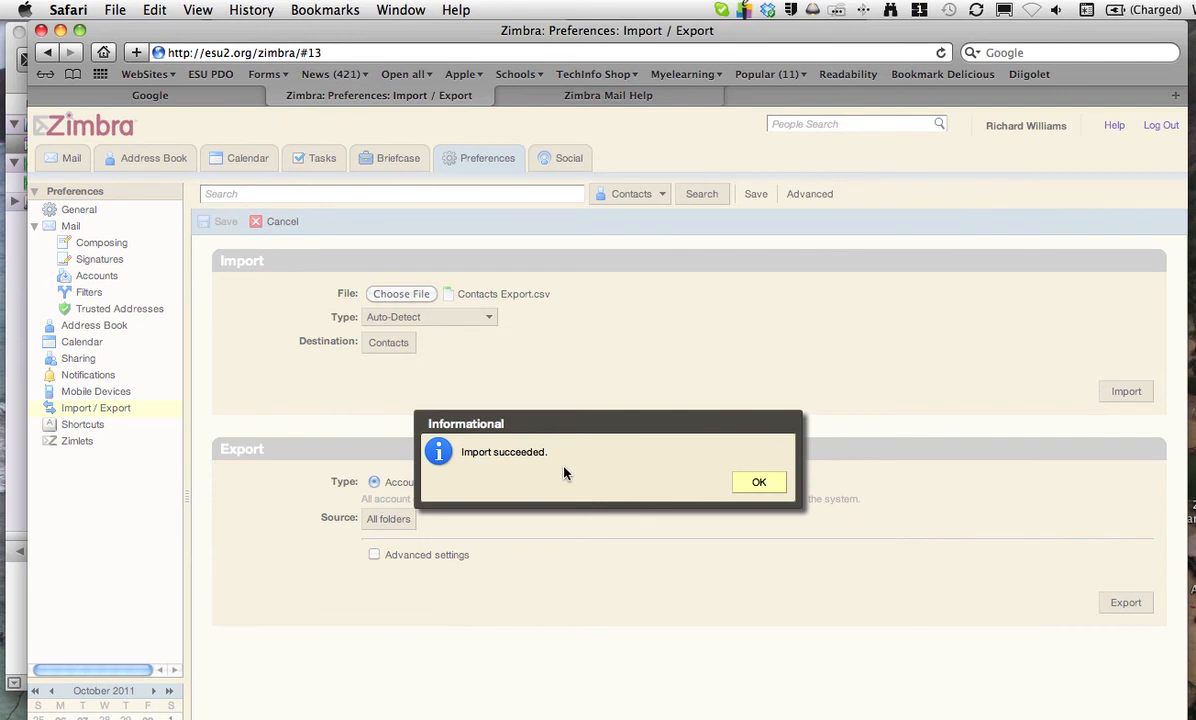
click(760, 483)
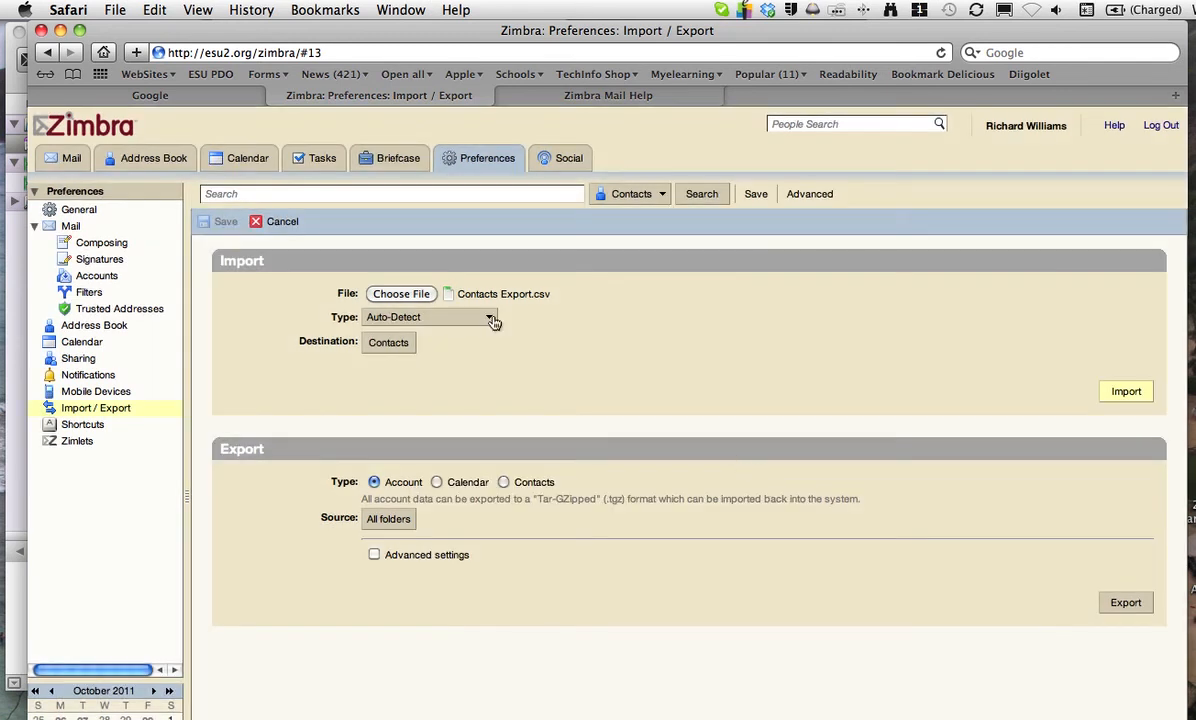
Step: Check the Zimbra address book for the imported contacts by filtering the list to the letter T
click(160, 162)
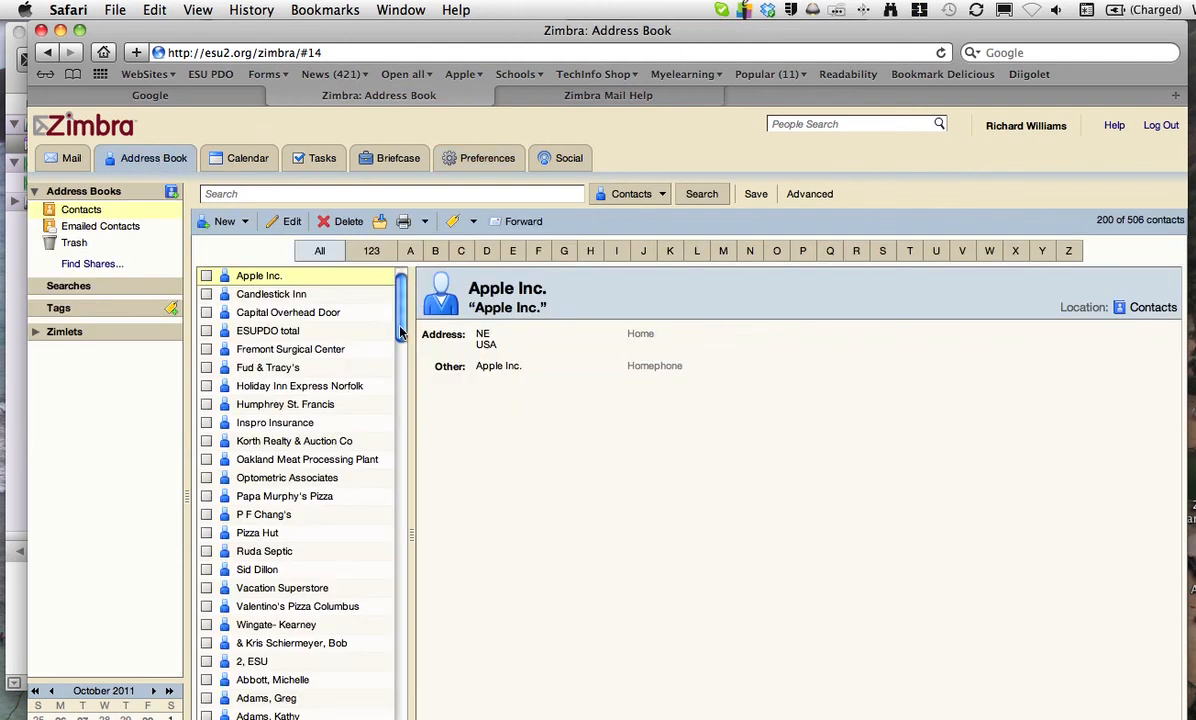
drag(400, 332, 398, 420)
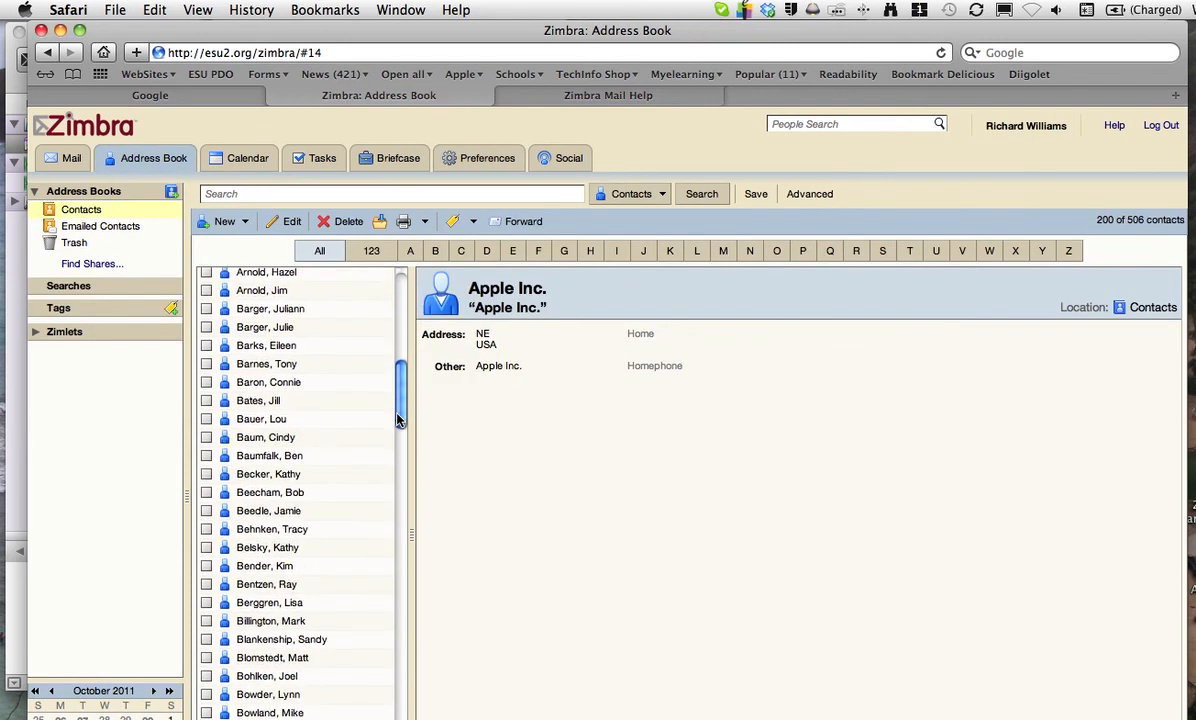
click(908, 252)
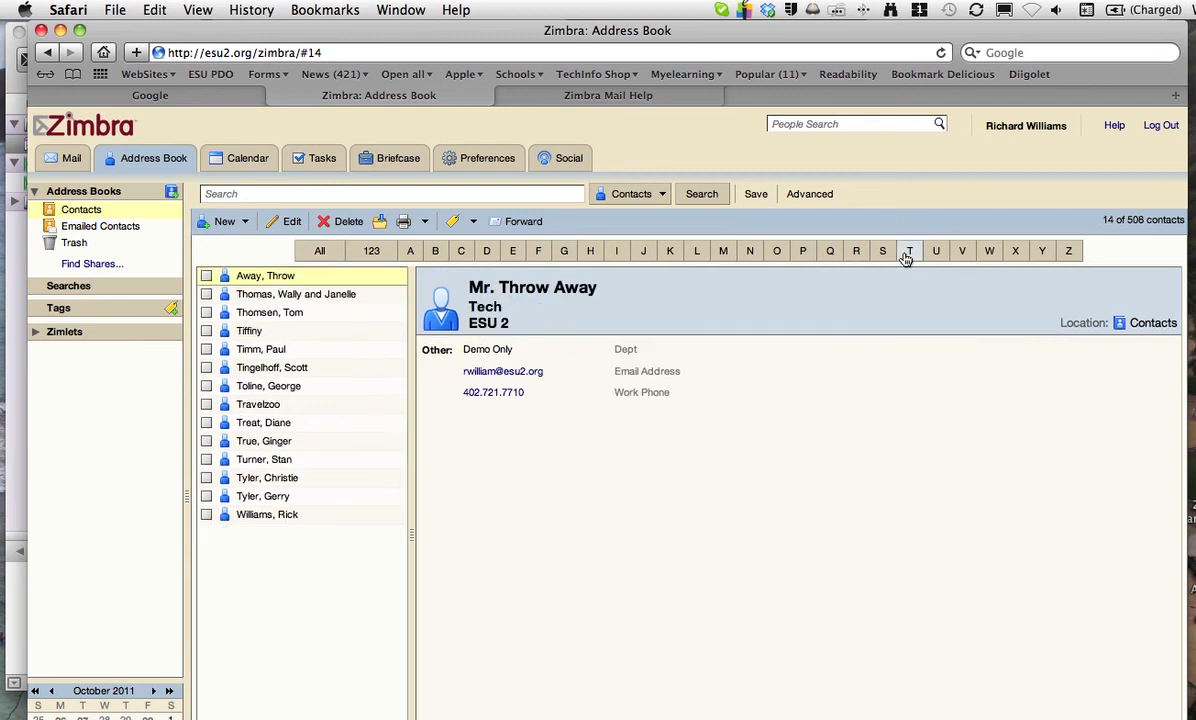